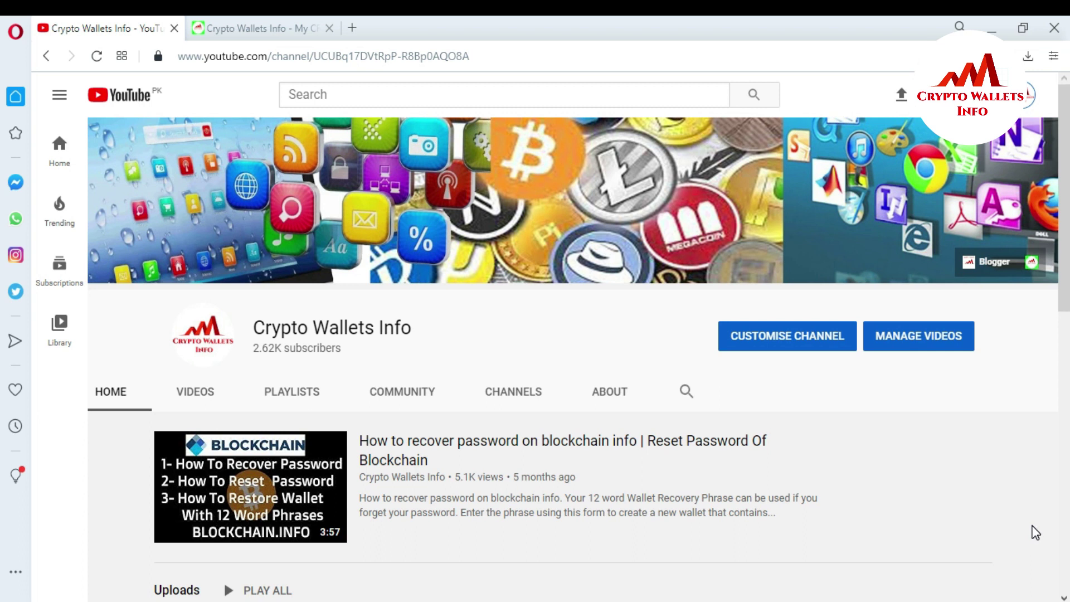
- Switch to the Crypto Wallets Info website tab to show the TronLink wallet asset page
left_click(243, 23)
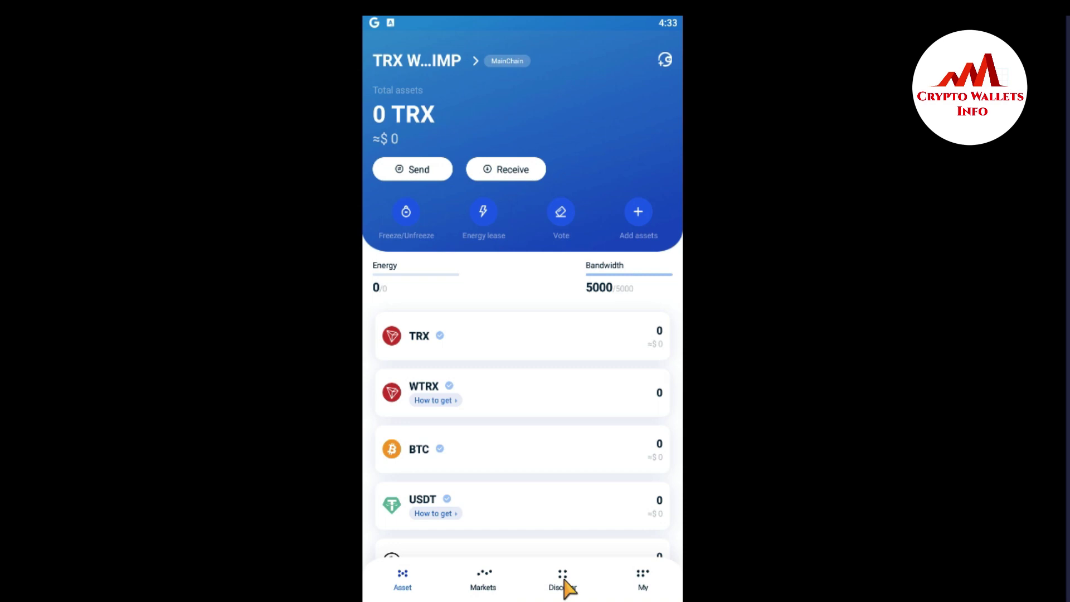
- Open Public Account Management for the TRX WALLET IMP wallet from the My tab
left_click(642, 581)
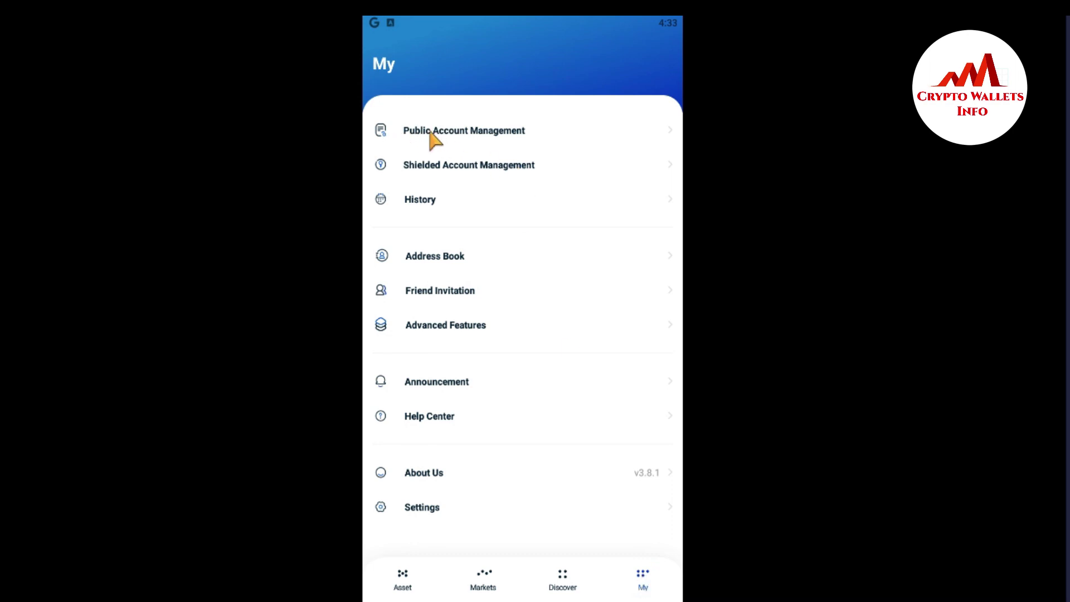
left_click(483, 134)
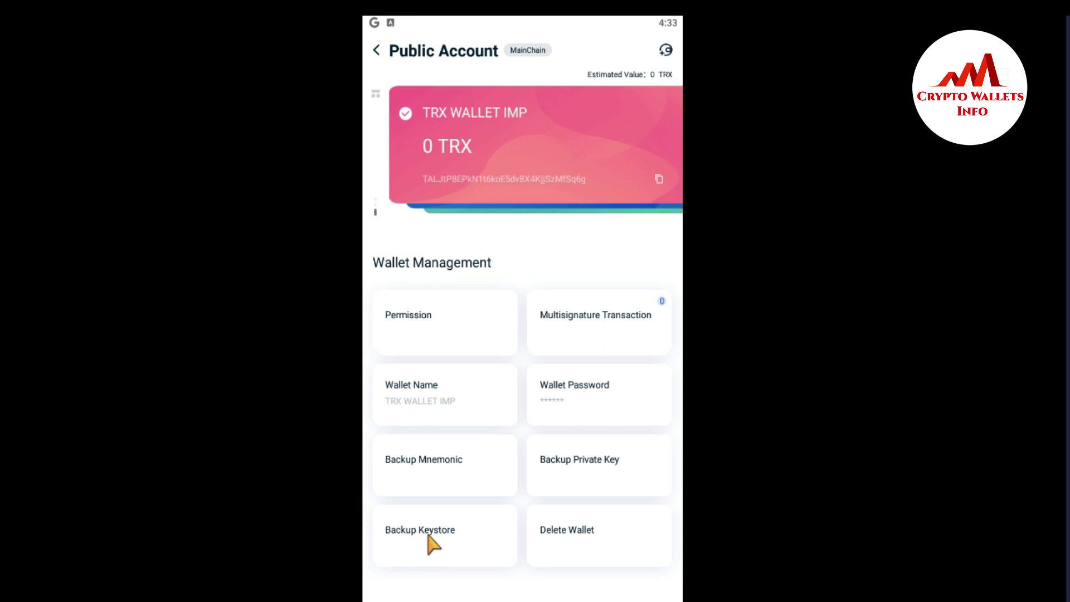
- Reveal the wallet keystore with Backup Keystore, confirming with the wallet password
left_click(422, 530)
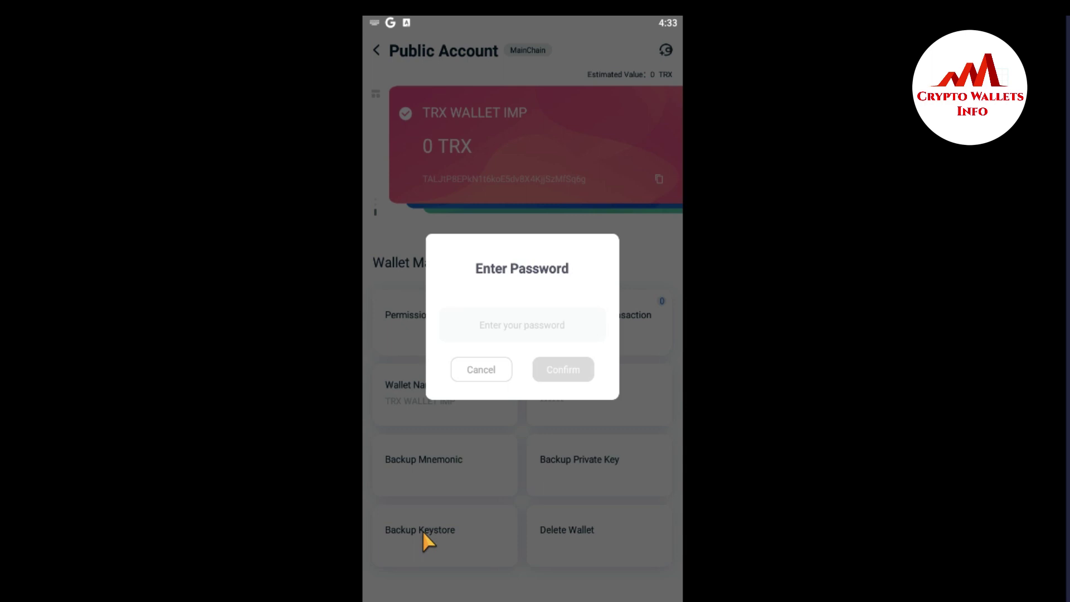
type("F•••••4••••9")
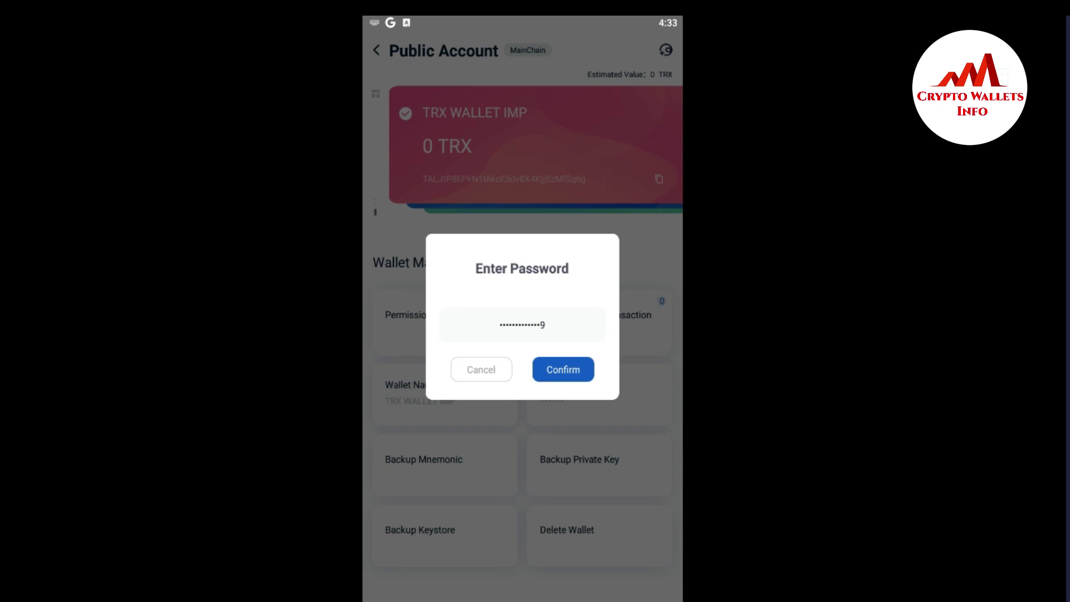
left_click(577, 368)
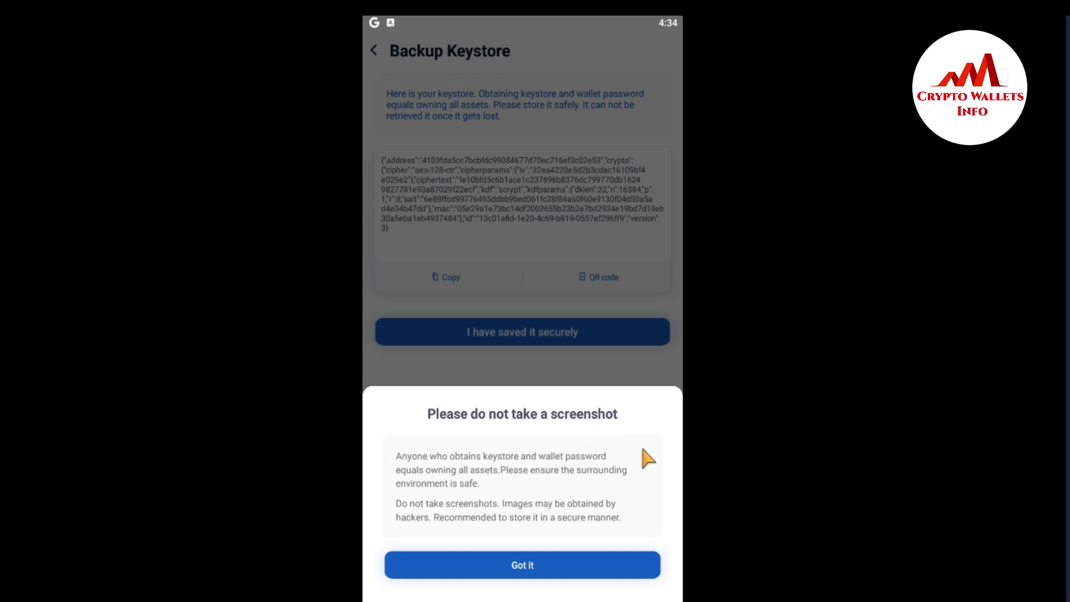
- Dismiss the screenshot warning and copy the keystore, accepting the clipboard risk warning
left_click(527, 568)
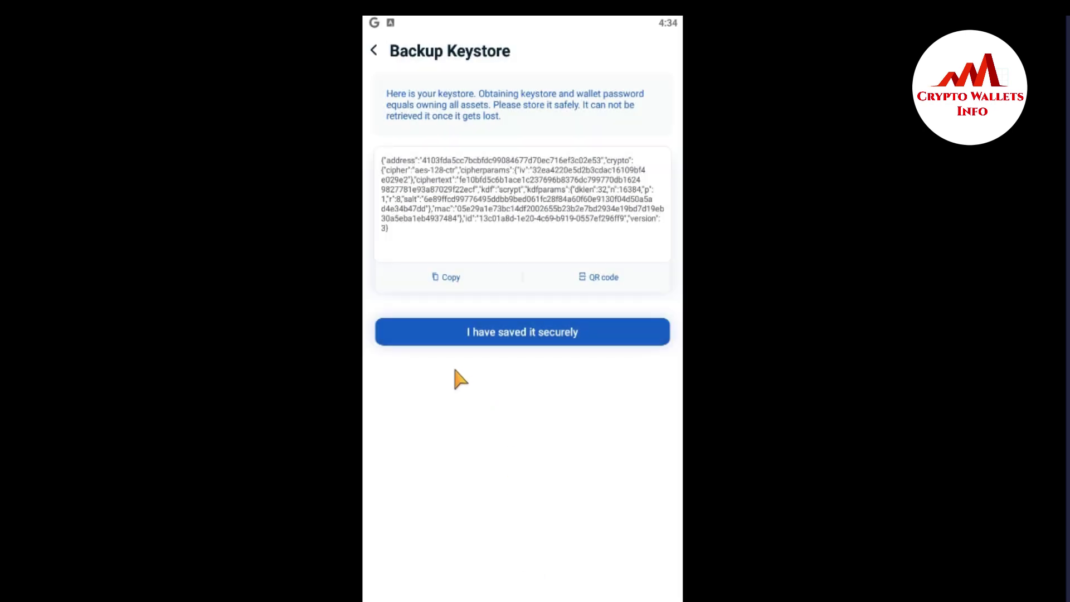
left_click(444, 278)
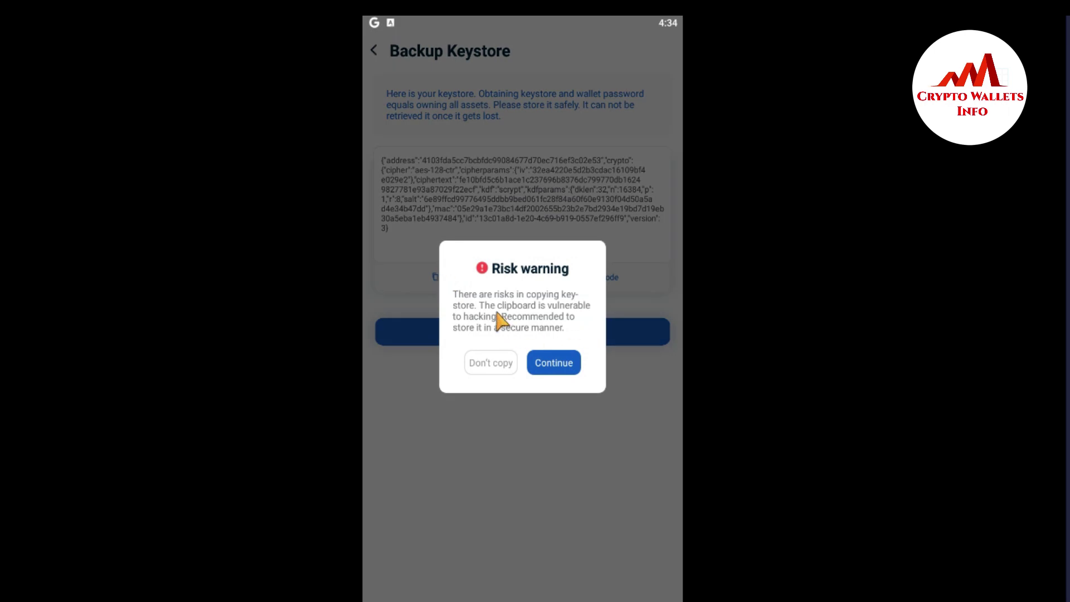
left_click(561, 362)
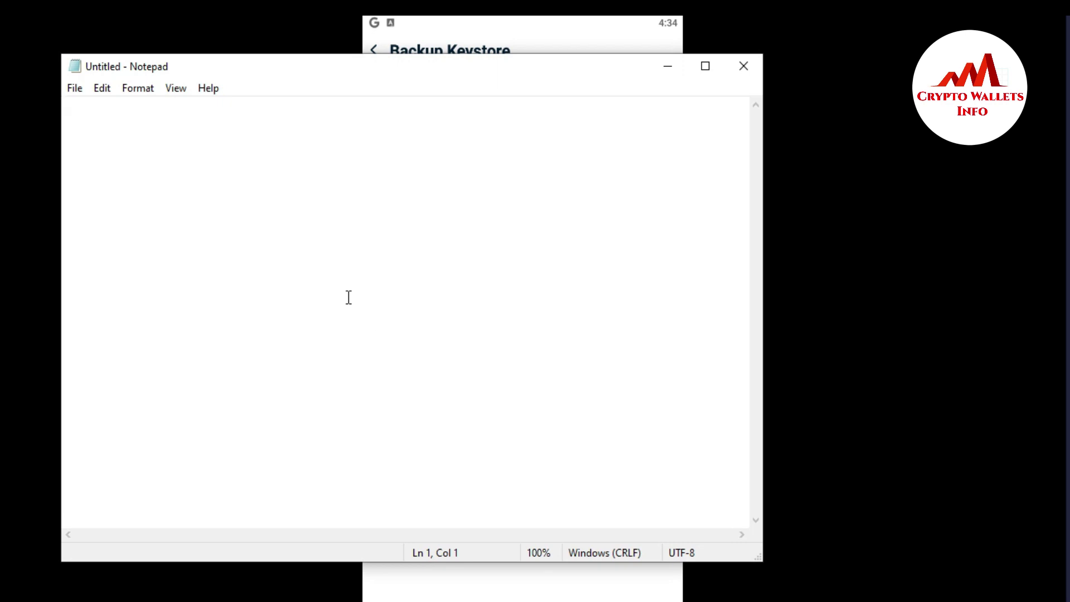
- Paste the keystore JSON into the untitled Notepad document, then minimize Notepad
key("ctrl+v")
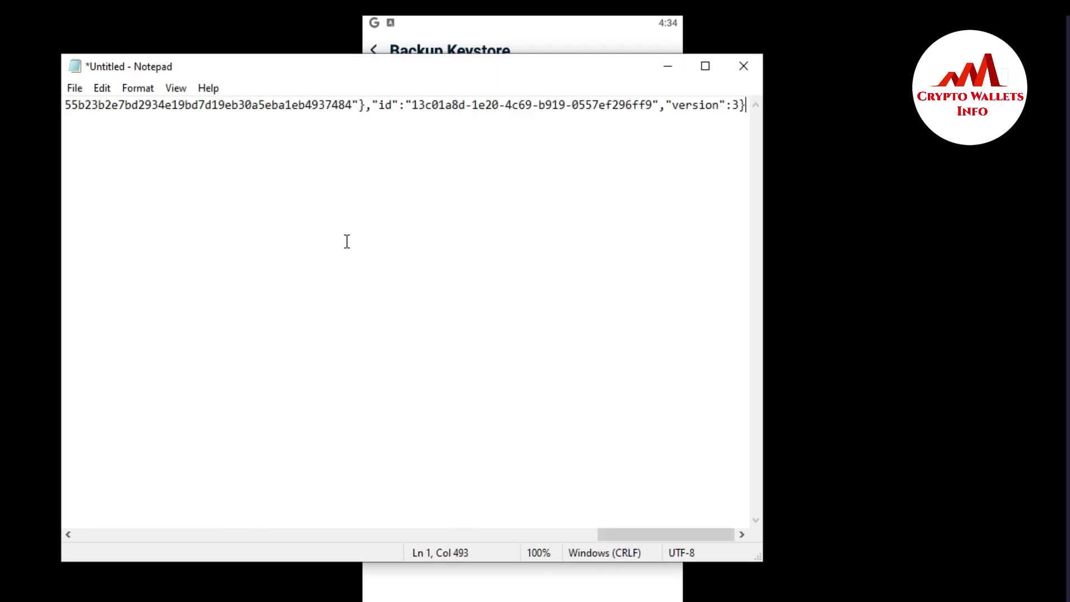
left_click(75, 89)
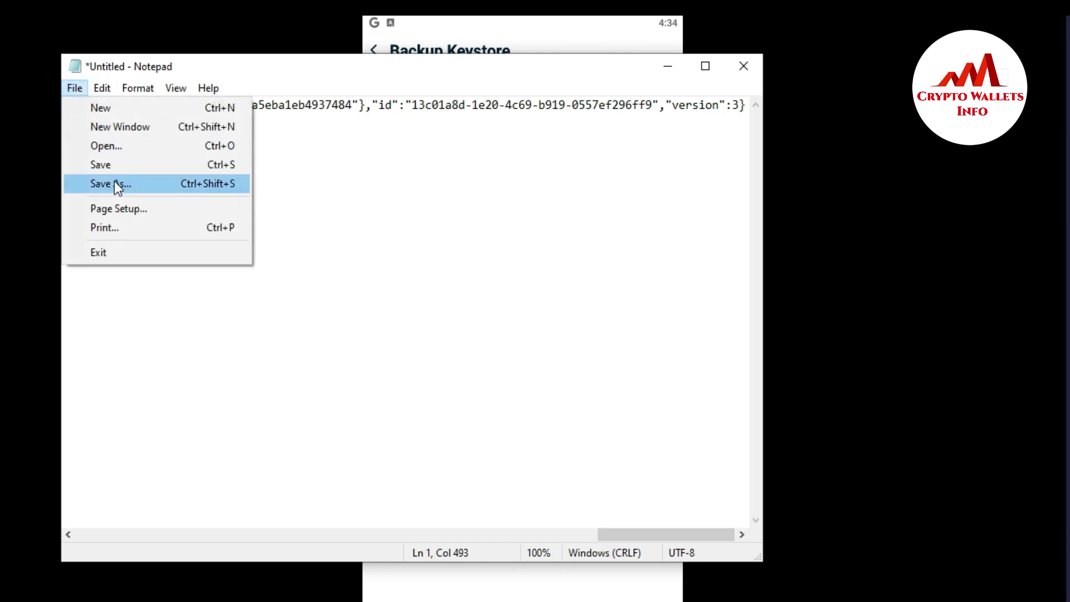
left_click(667, 68)
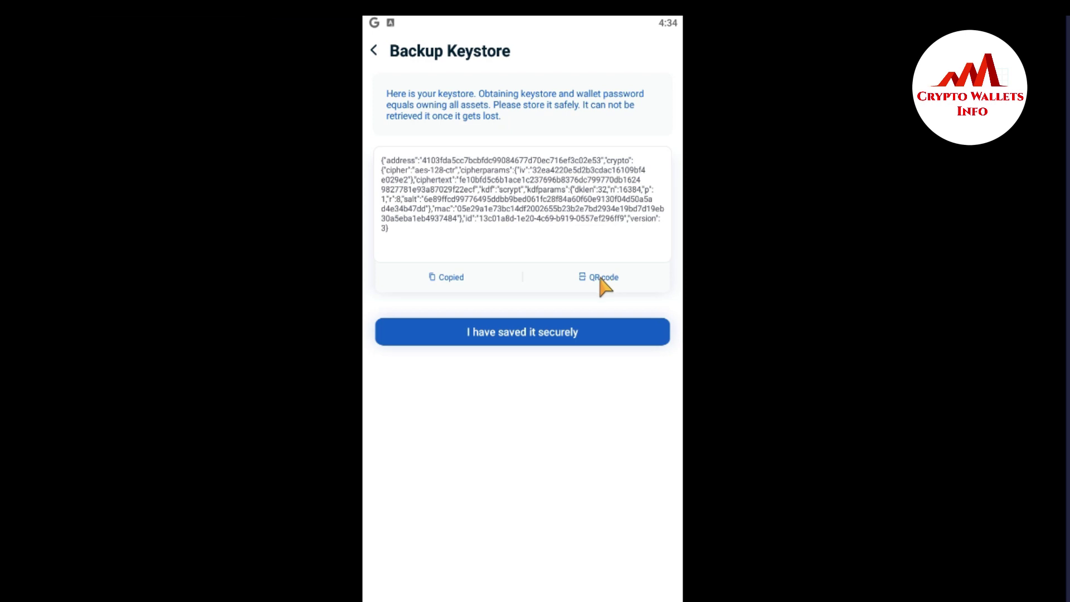
- View and close the keystore QR code, then confirm the keystore is saved securely
left_click(605, 282)
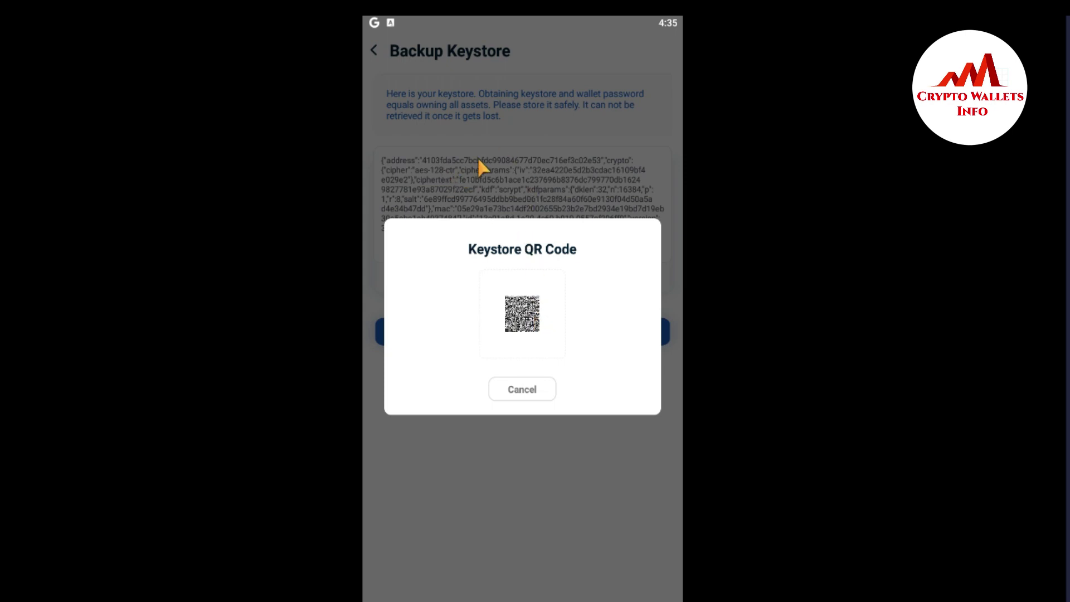
left_click(537, 390)
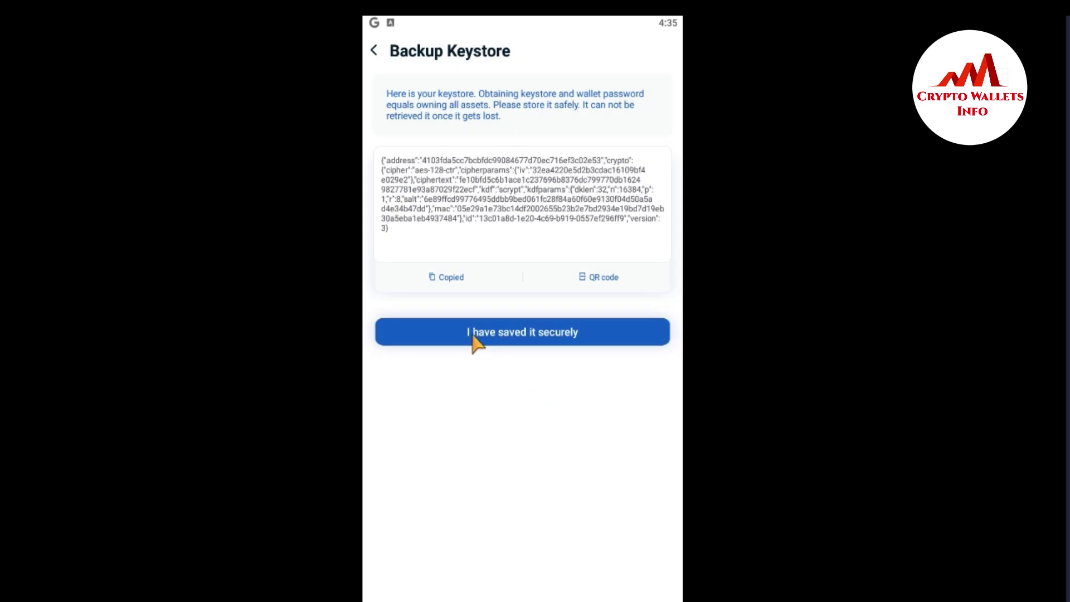
left_click(527, 337)
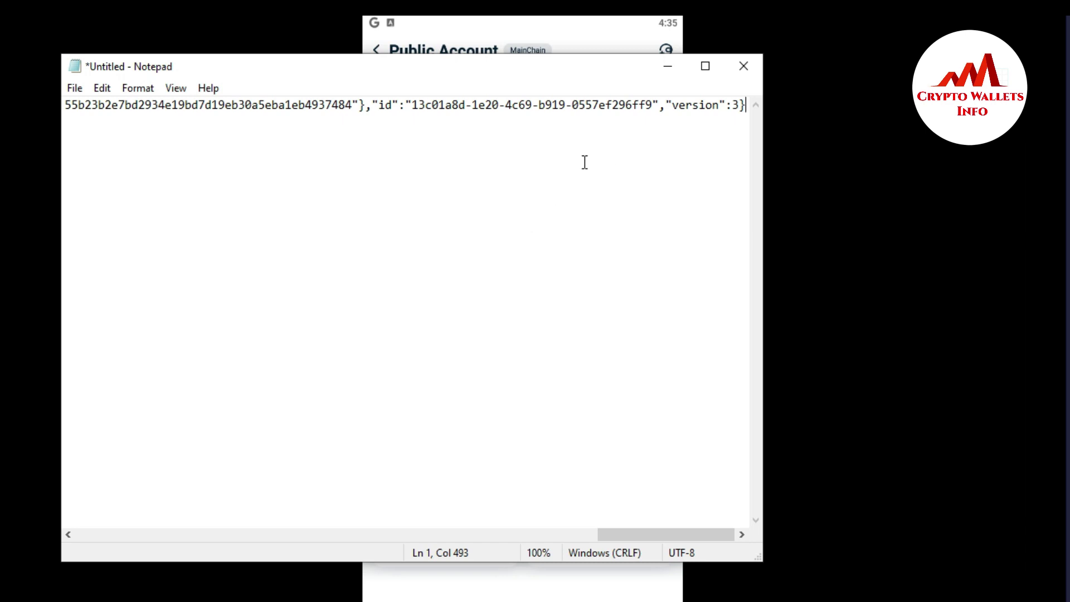
- Minimize Notepad and go back from the Public Account page to the wallet's Asset tab
left_click(669, 78)
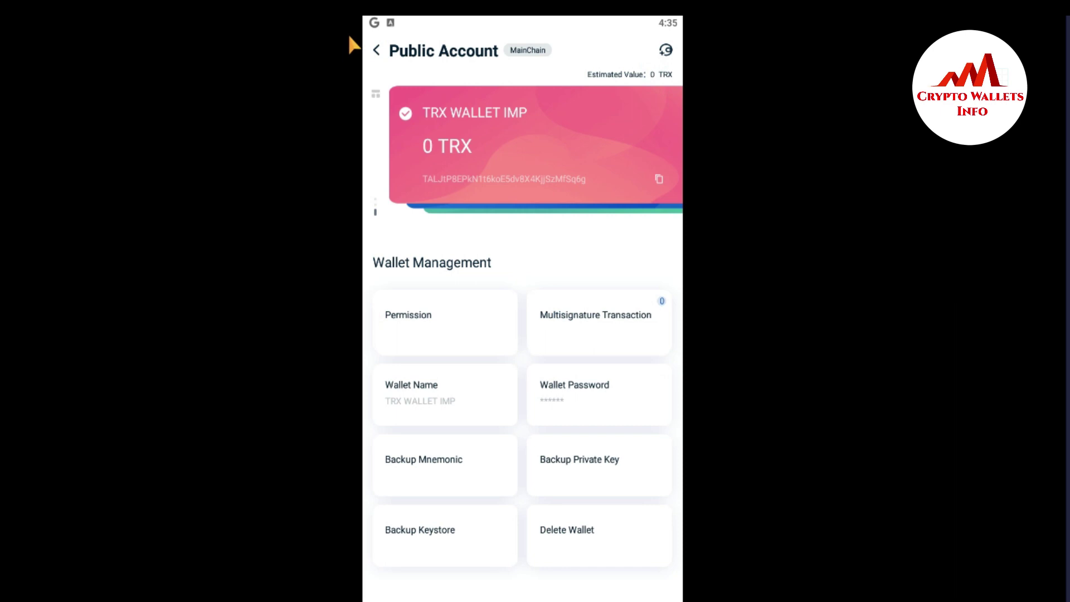
left_click(376, 51)
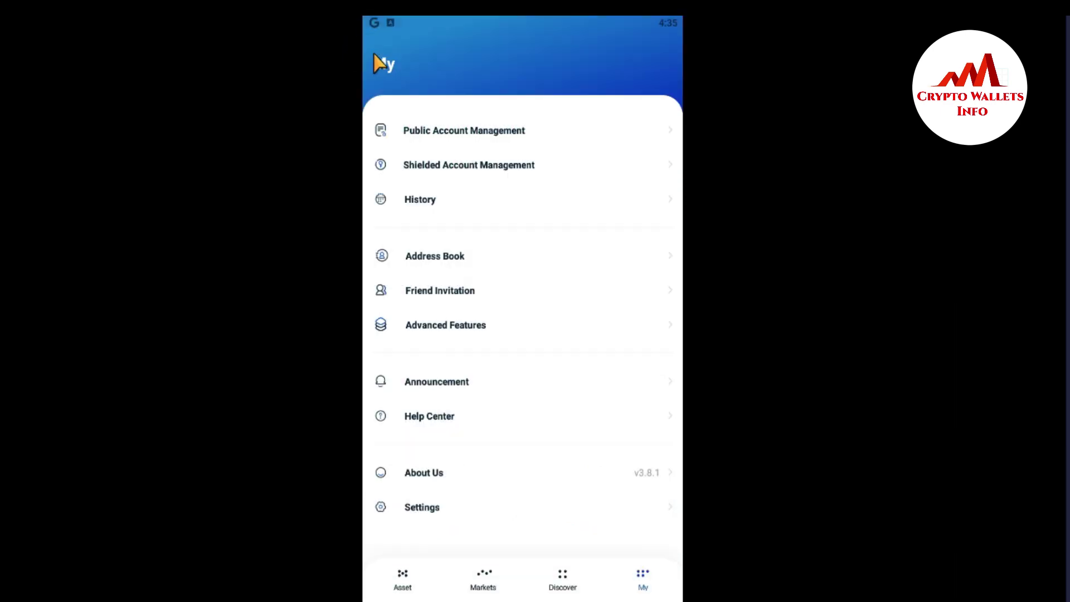
left_click(404, 577)
left_click(401, 573)
left_click(402, 577)
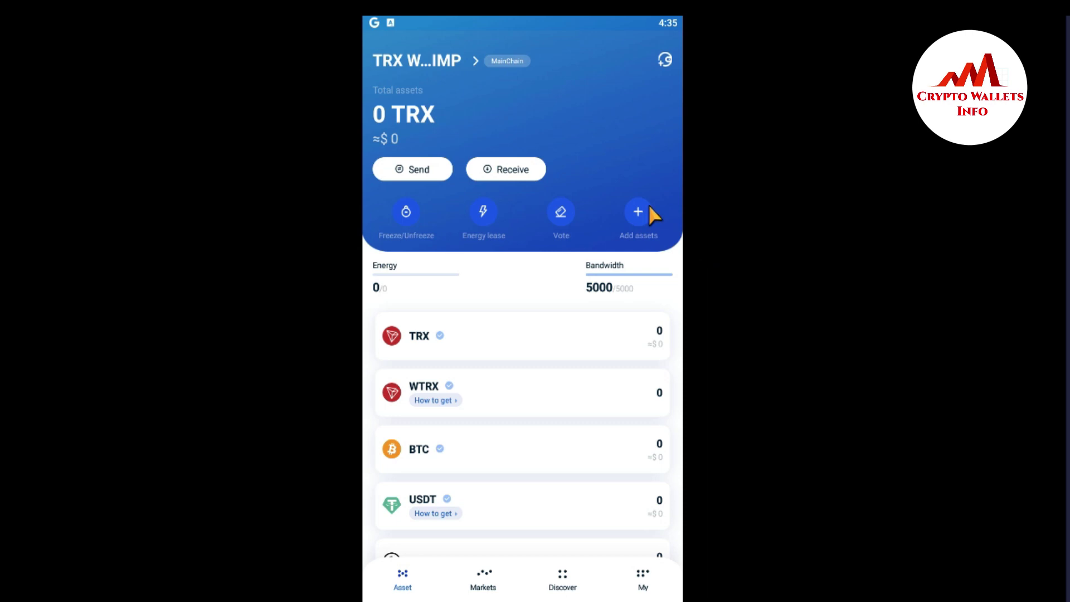
- Start importing a new wallet by Keystore from the add-wallet page
left_click(665, 60)
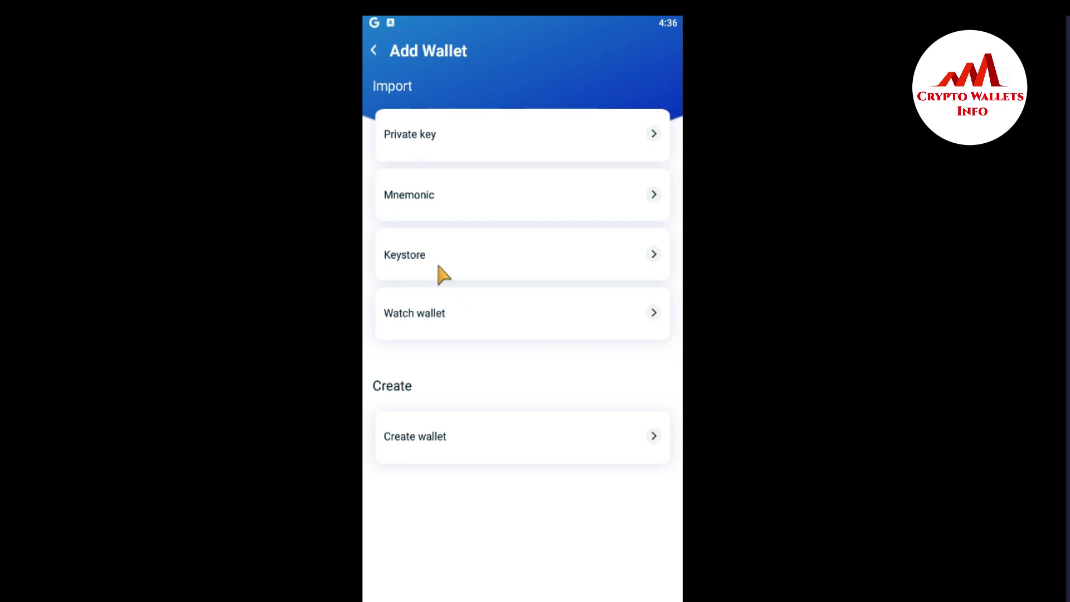
left_click(412, 253)
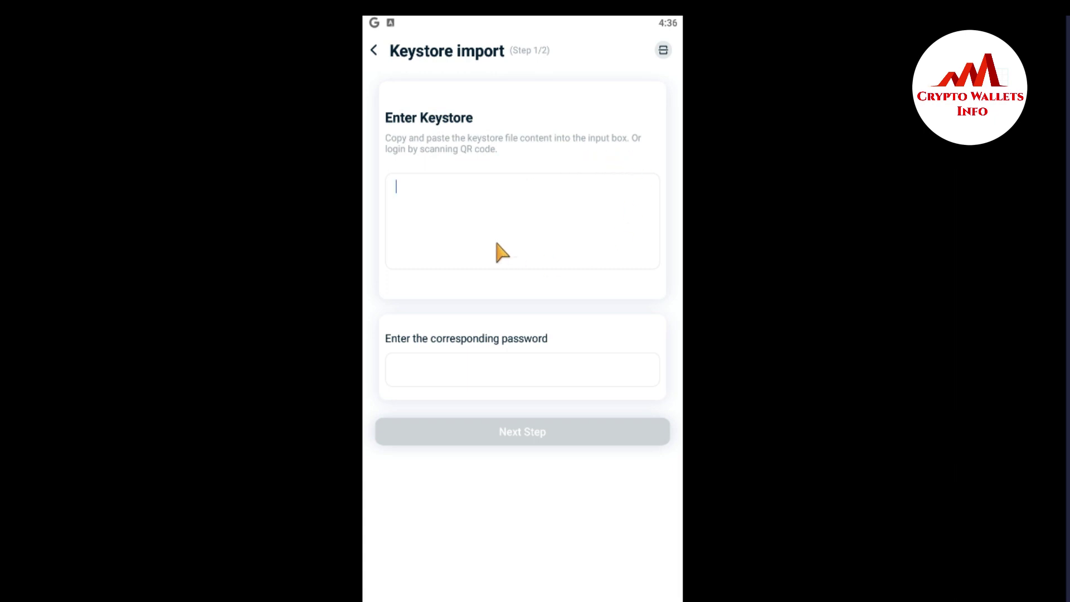
- Copy all the keystore JSON from the Notepad backup into the import page's keystore field
left_click(482, 252)
key("alt+Tab")
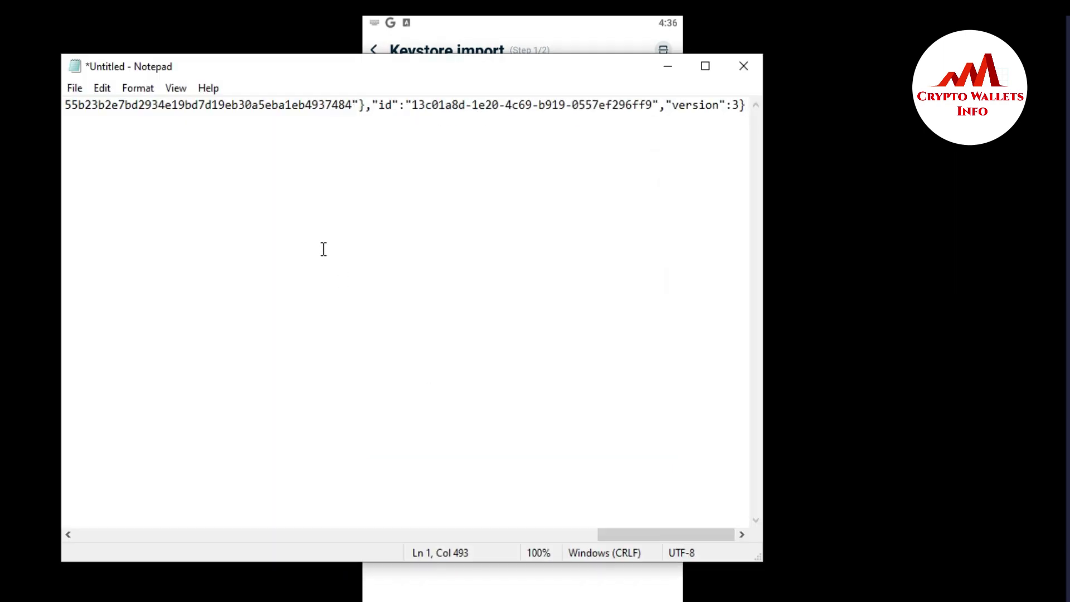
key("ctrl+a")
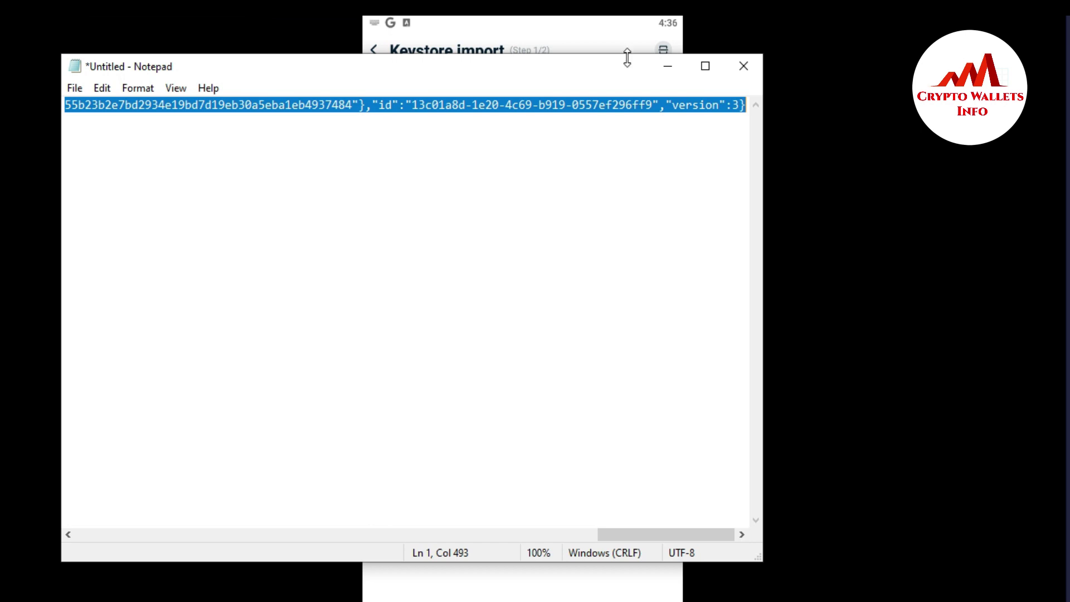
left_click(669, 66)
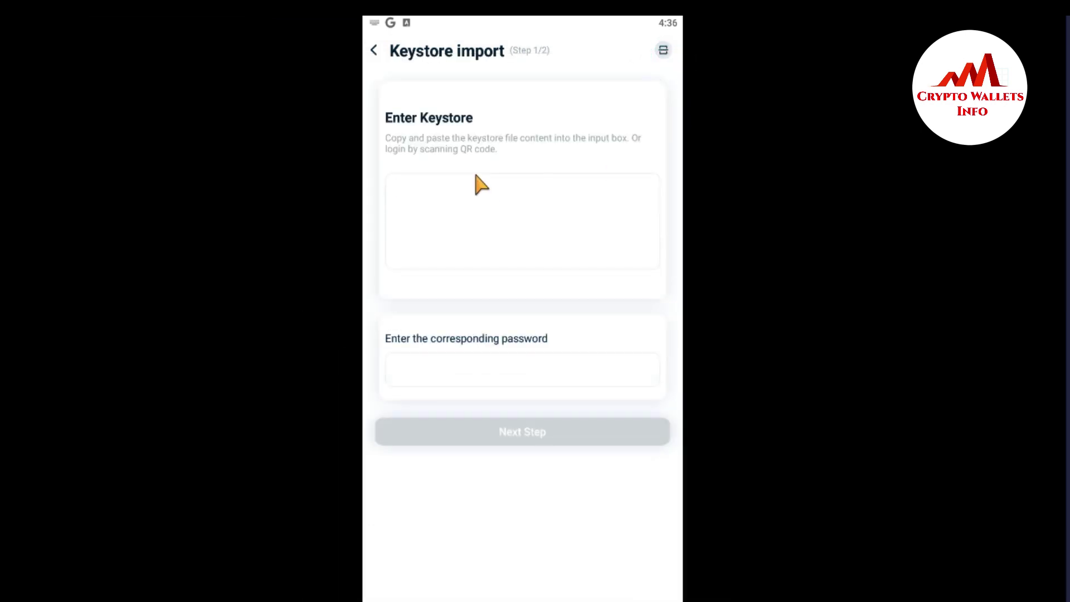
left_click(456, 208)
key("ctrl+v")
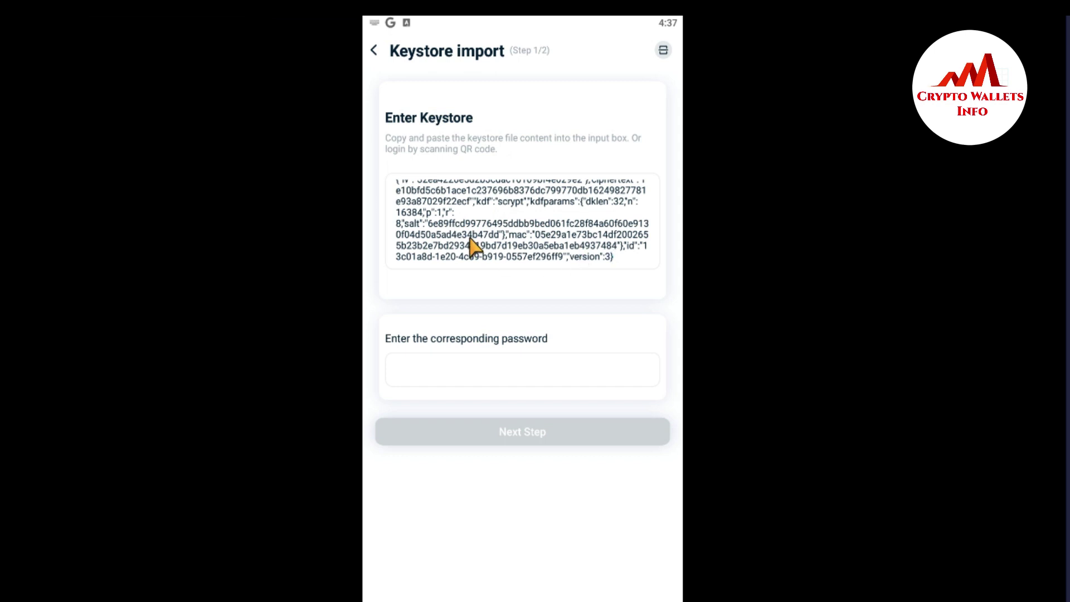
- Enter the wallet password and advance the keystore import to step 2 of 2
left_click(434, 363)
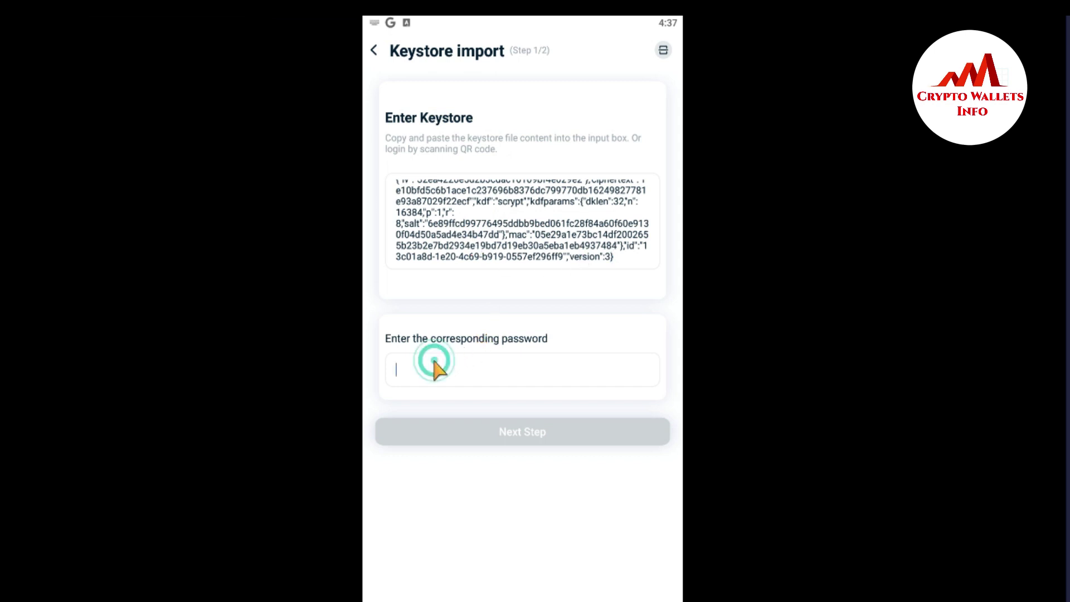
type("F")
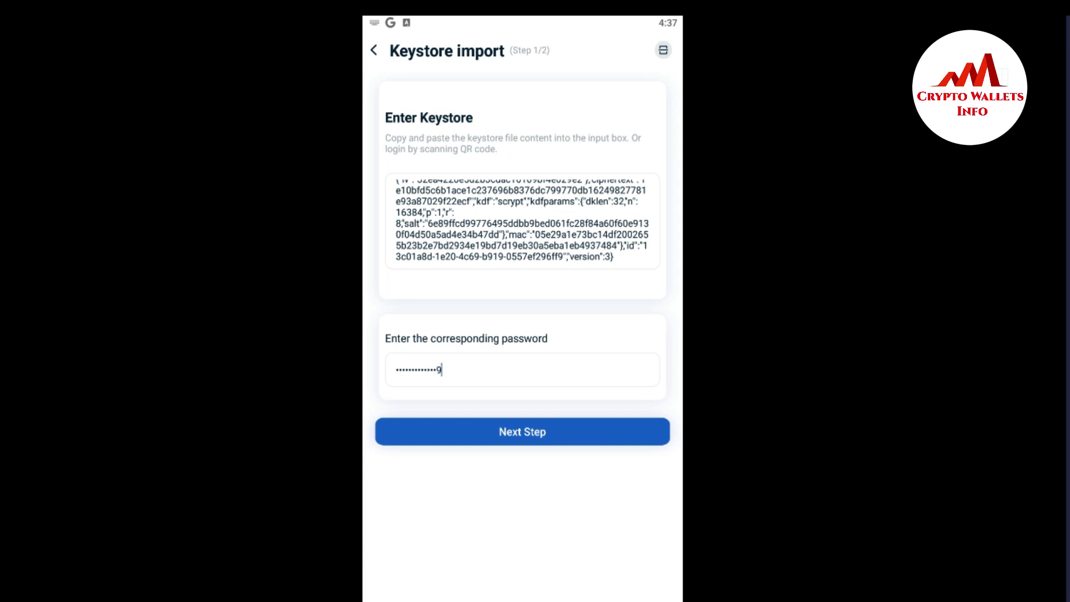
left_click(524, 435)
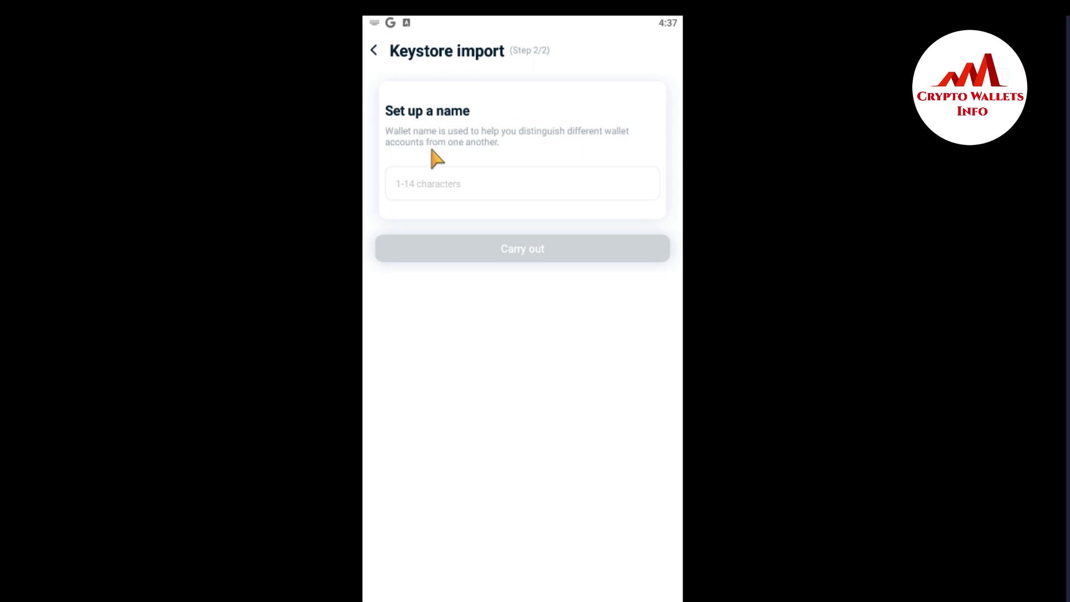
- Name the keystore wallet with a 'TR' prefix, complete the import, and view the wallet switcher
left_click(430, 191)
type("WAL")
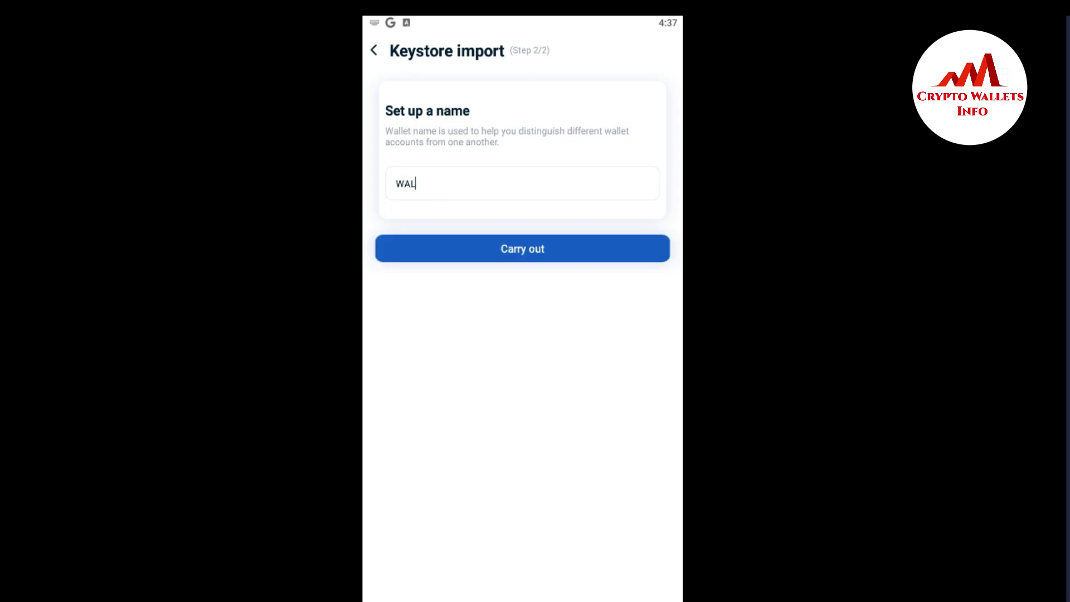
key("BackSpace")
key("BackSpace")
key("BackSpace")
type("TR")
left_click(525, 252)
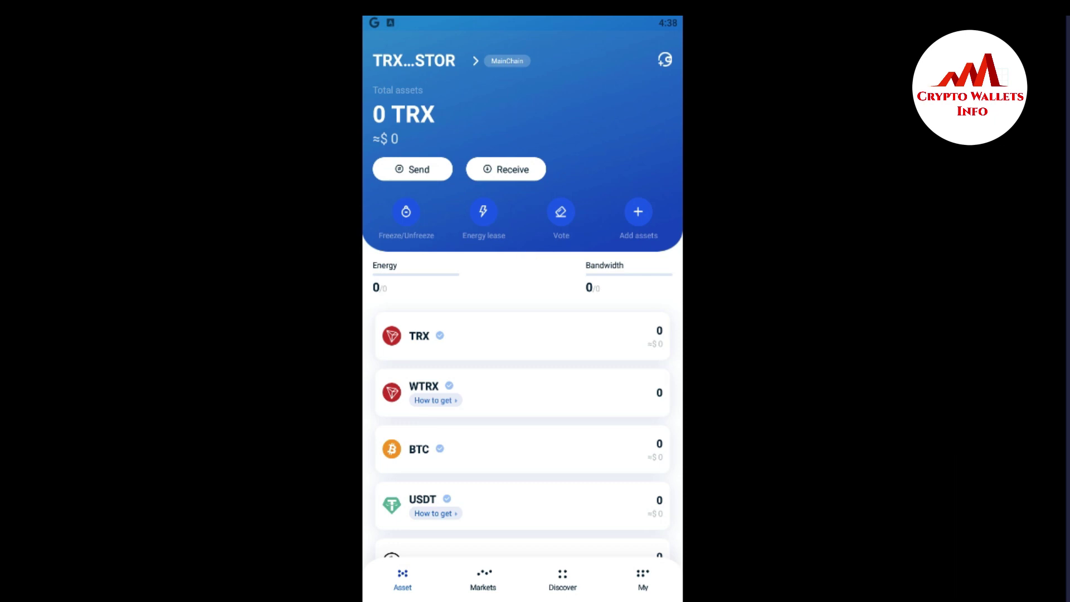
left_click(444, 66)
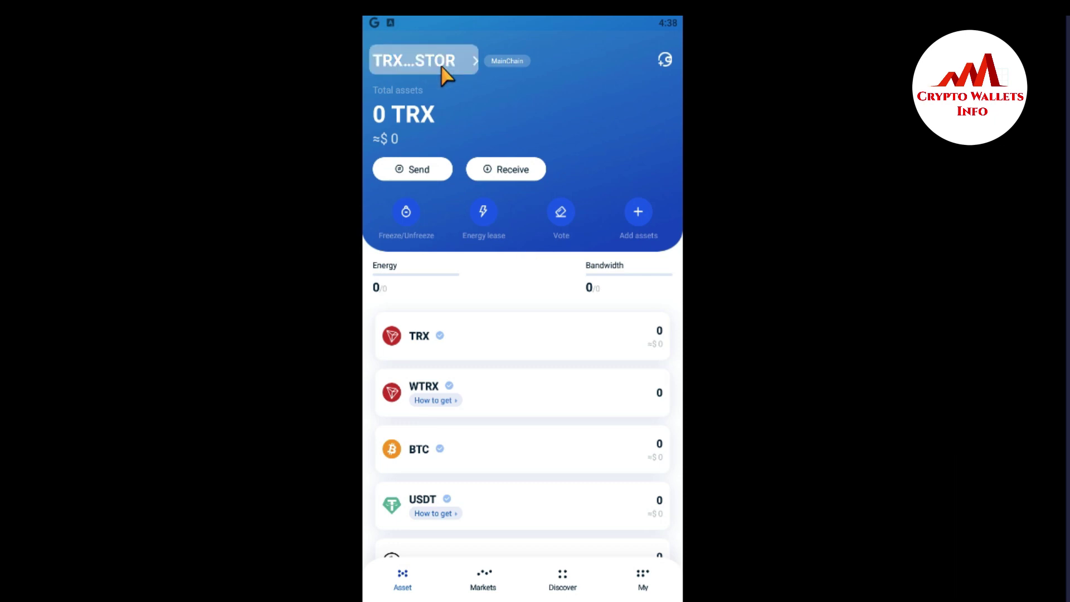